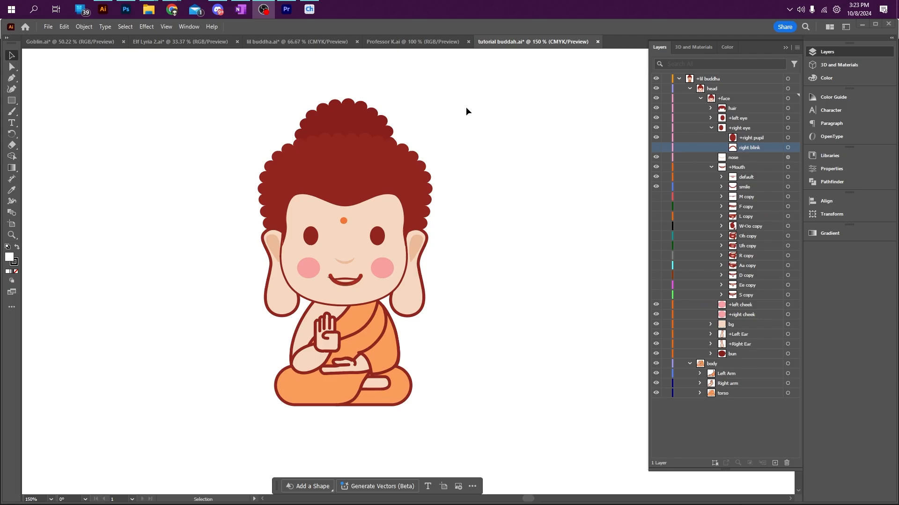
- Collapse the +Mouth and +right eye groups inside the face group and select the bun group in the layer list
click(710, 108)
click(710, 109)
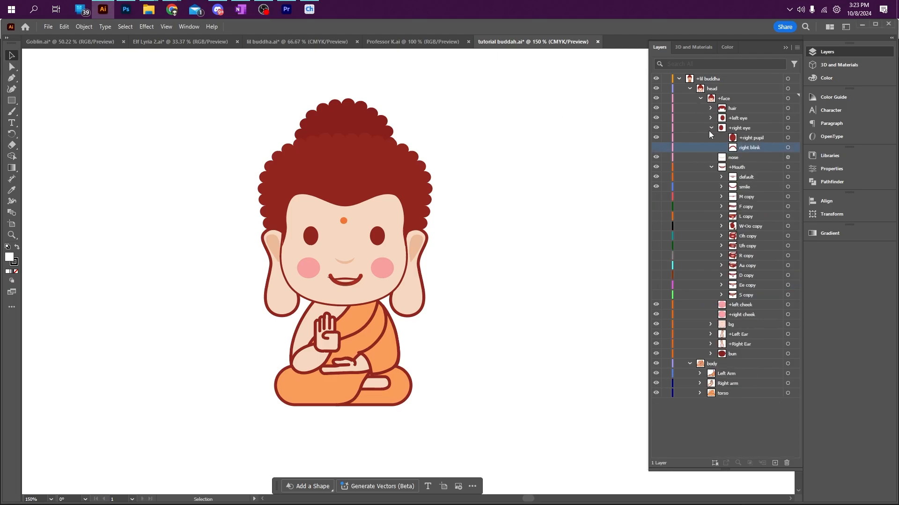
click(710, 167)
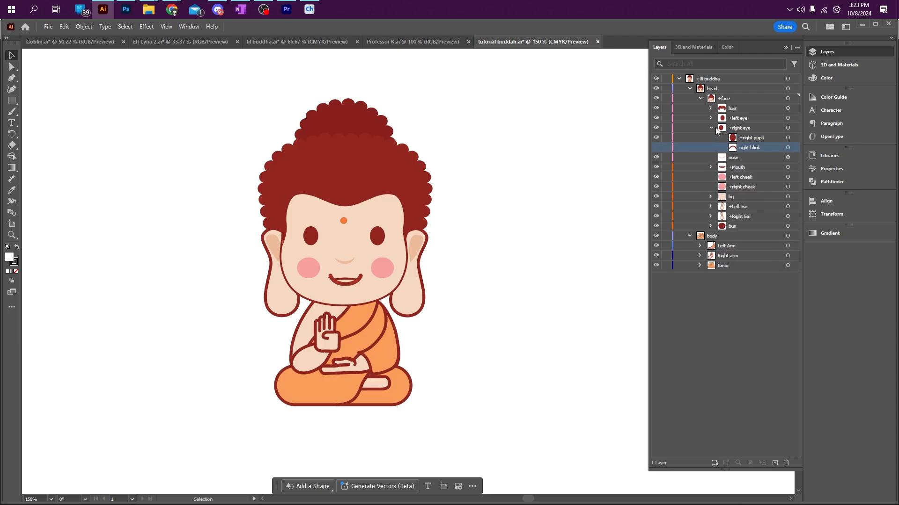
click(712, 127)
click(736, 204)
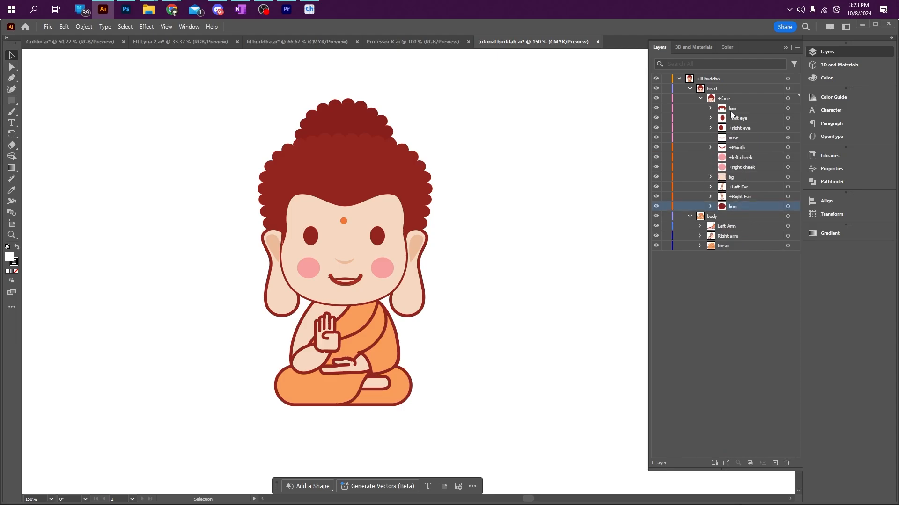
drag(354, 122, 551, 101)
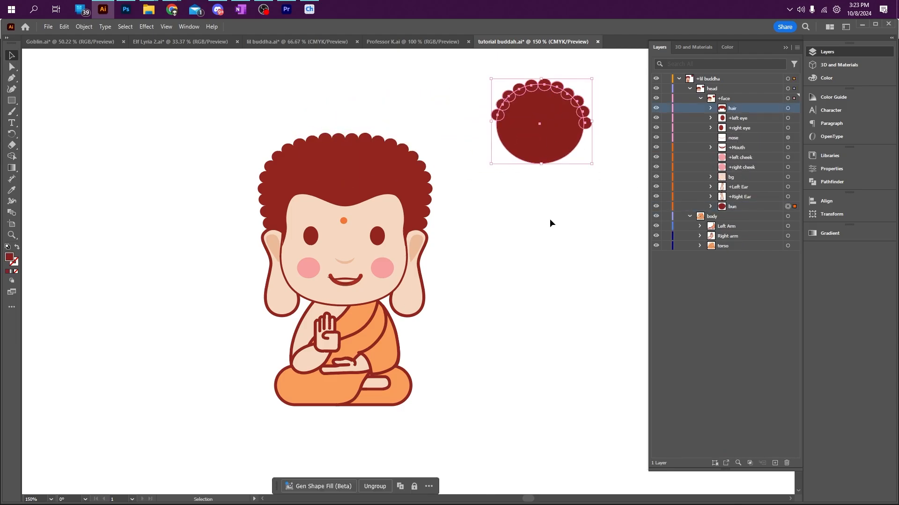
click(743, 207)
drag(406, 162, 458, 130)
key(ctrl+z)
key(ctrl+z)
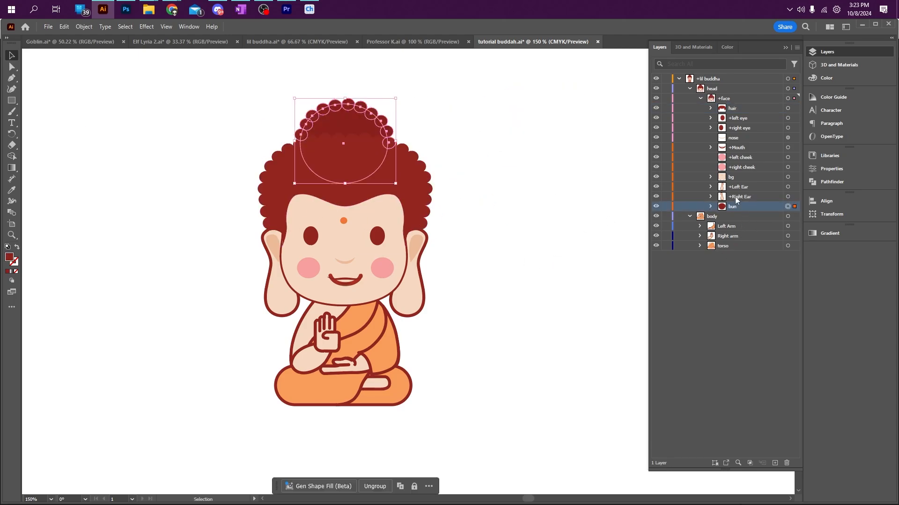
drag(738, 128, 739, 152)
key(ctrl+z)
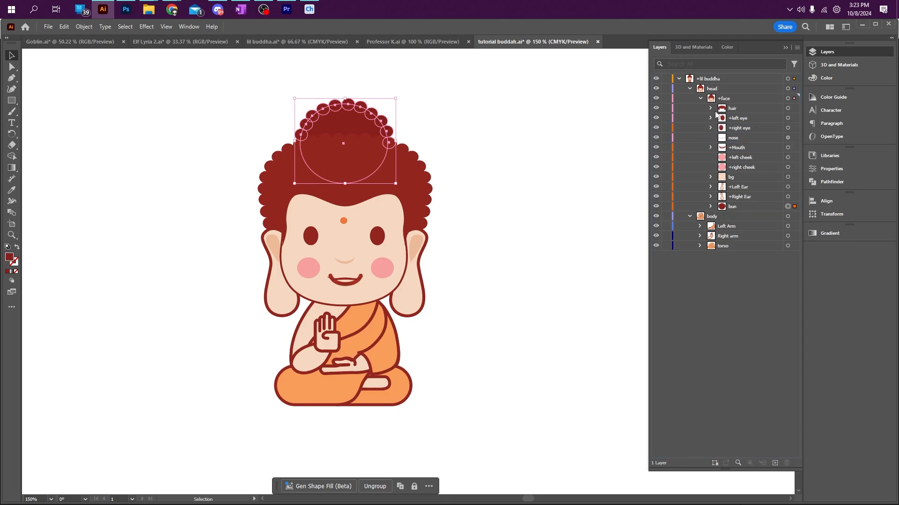
mouse_move(731, 182)
mouse_down()
mouse_move(736, 168)
mouse_move(745, 180)
mouse_up()
click(724, 100)
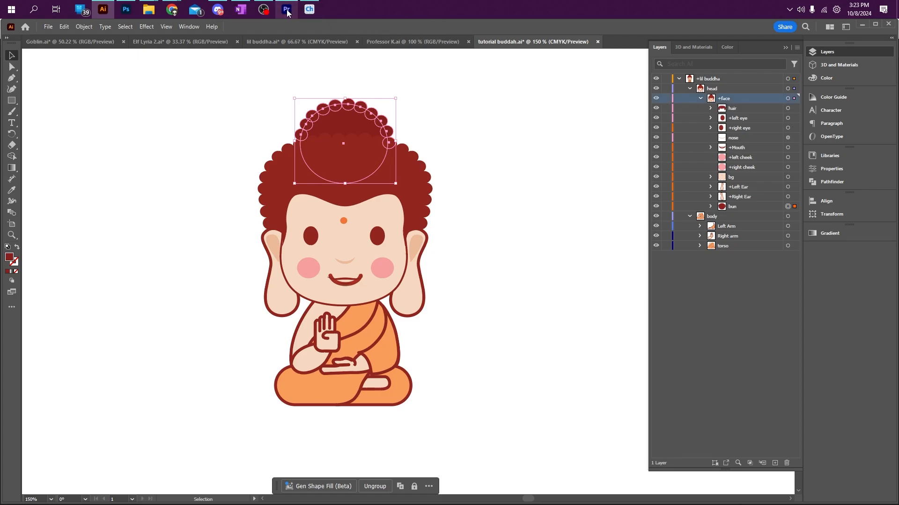
- Switch to Adobe Character Animator, open the lil buddha v2 puppet for rigging and inspect its face layer against the Illustrator artwork's layers
click(305, 11)
click(55, 95)
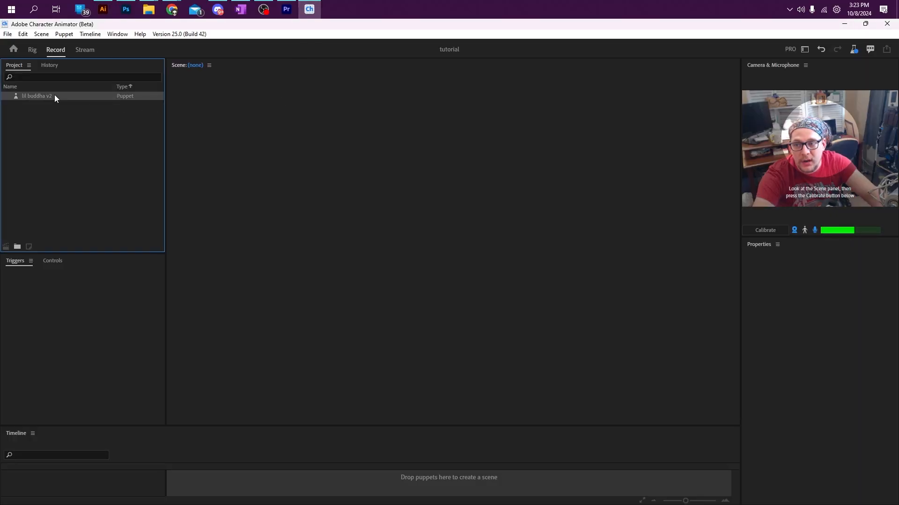
double_click(57, 95)
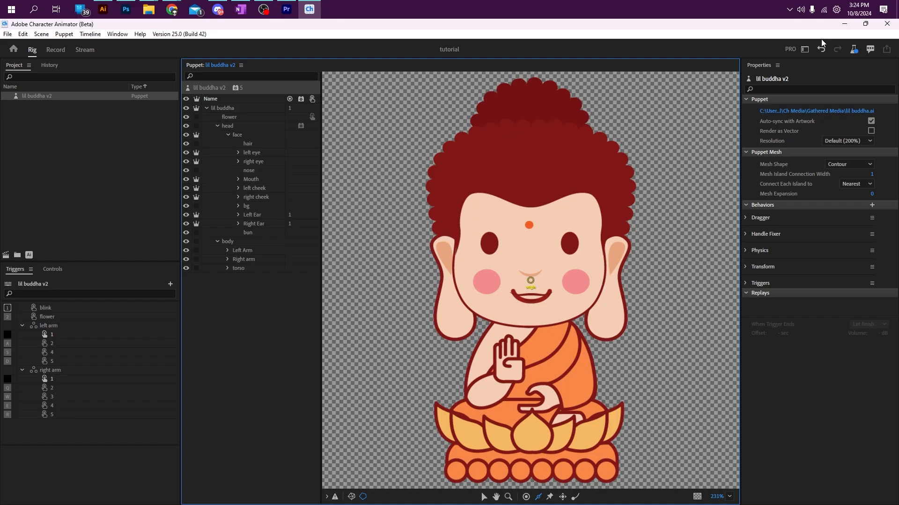
click(237, 135)
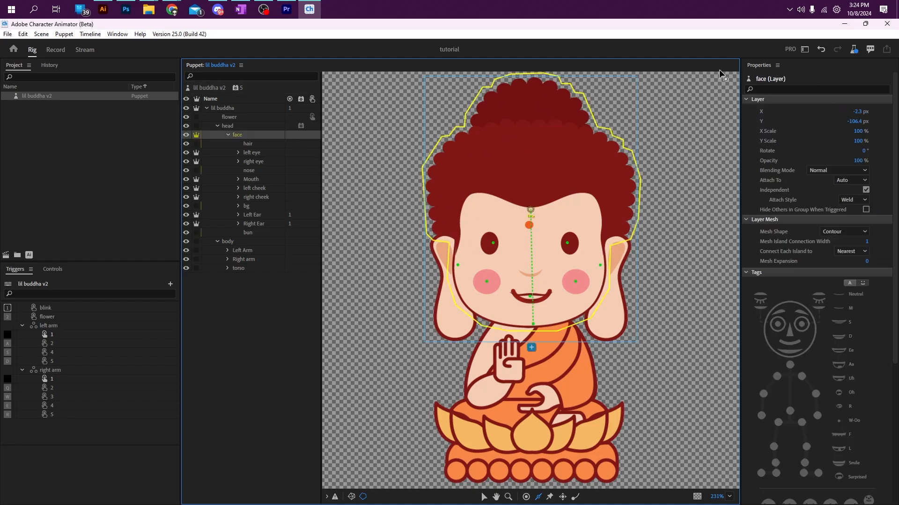
key(alt+Tab)
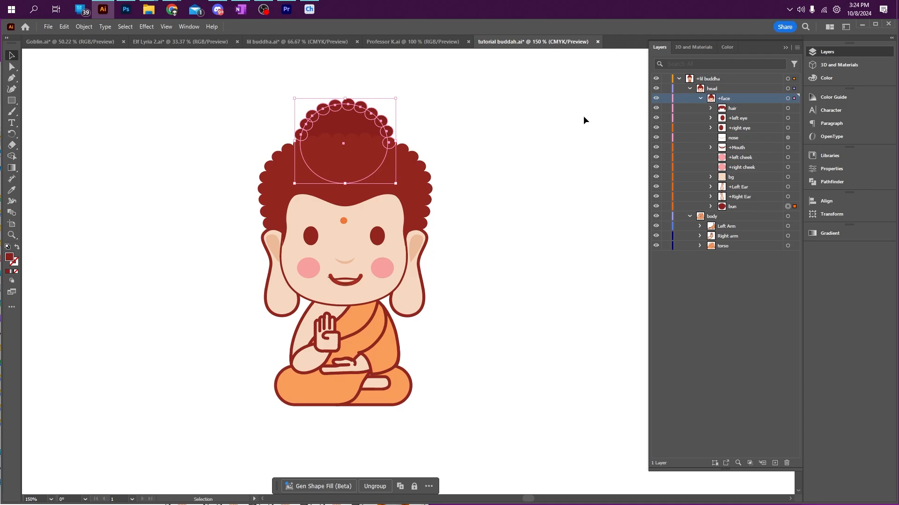
click(309, 9)
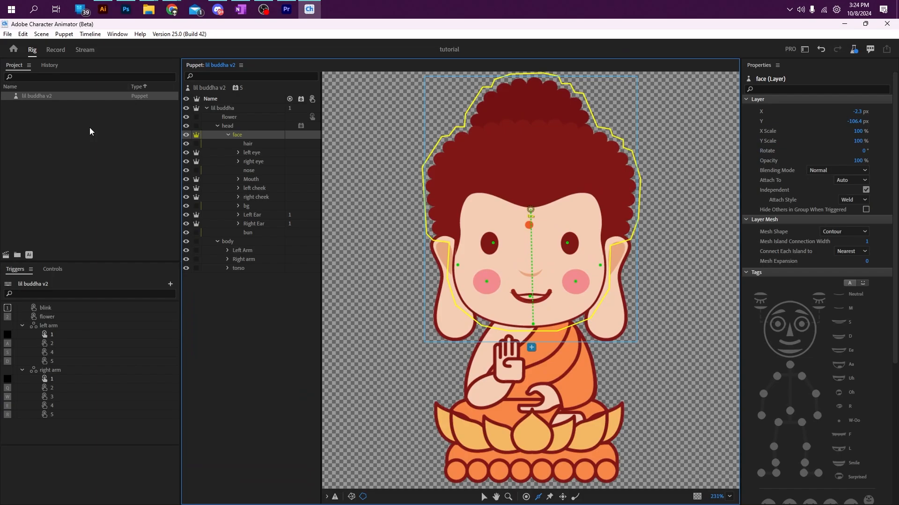
- Import tutorial buddah.ai from the My Puppets folder and open the imported puppet with its face group expanded
click(8, 34)
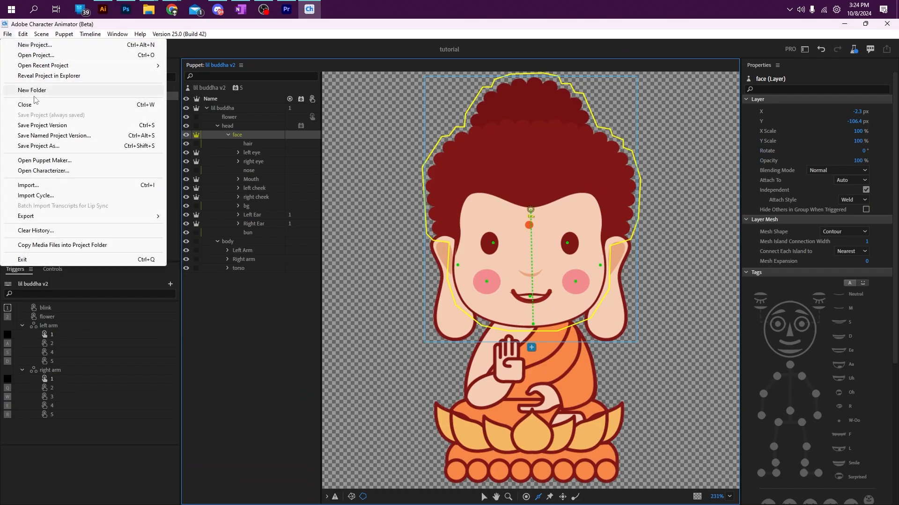
click(28, 186)
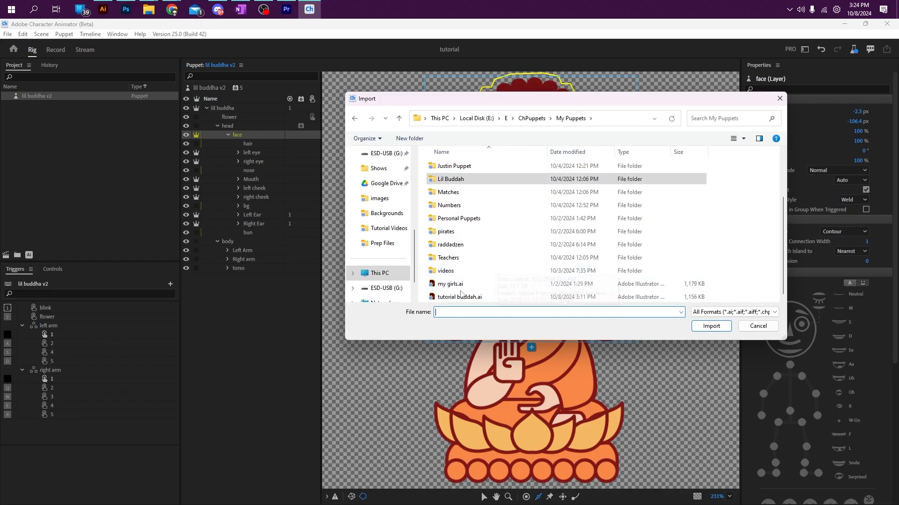
double_click(460, 297)
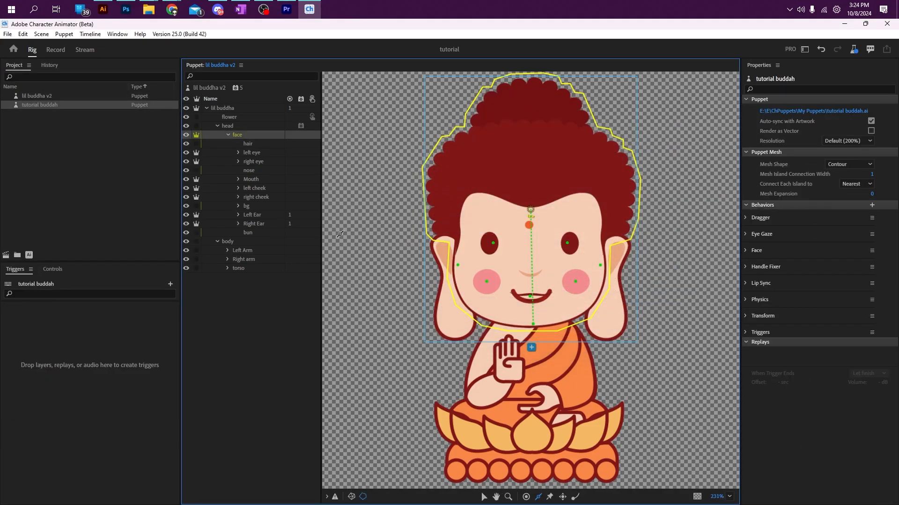
double_click(33, 106)
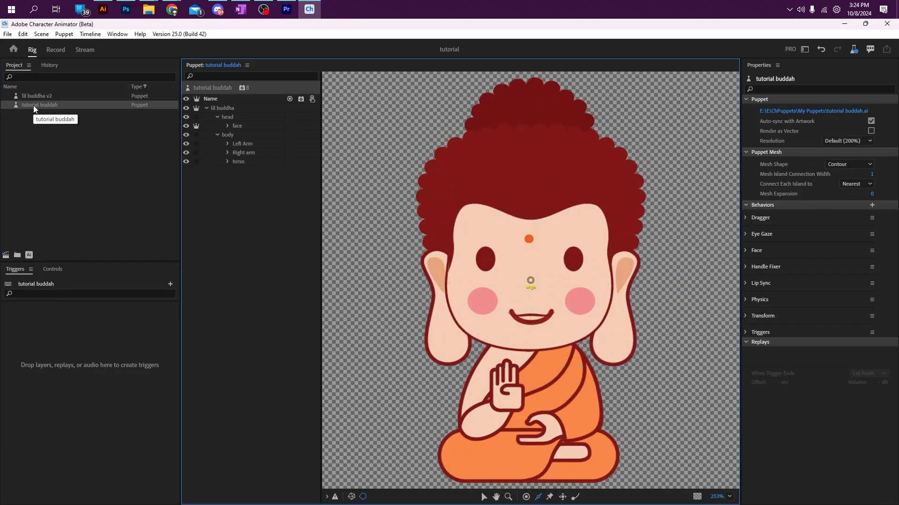
click(228, 126)
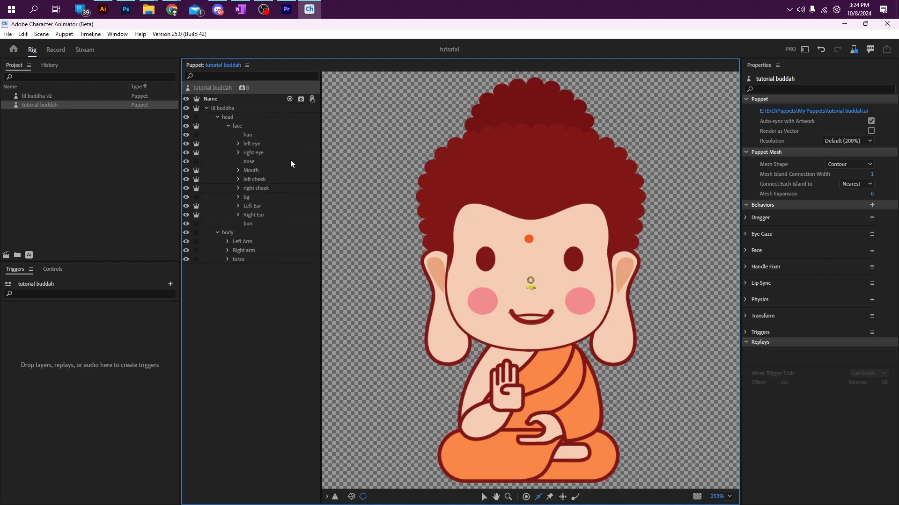
- Check the tags assigned to the left eye, left pupil and left blink layers
click(258, 147)
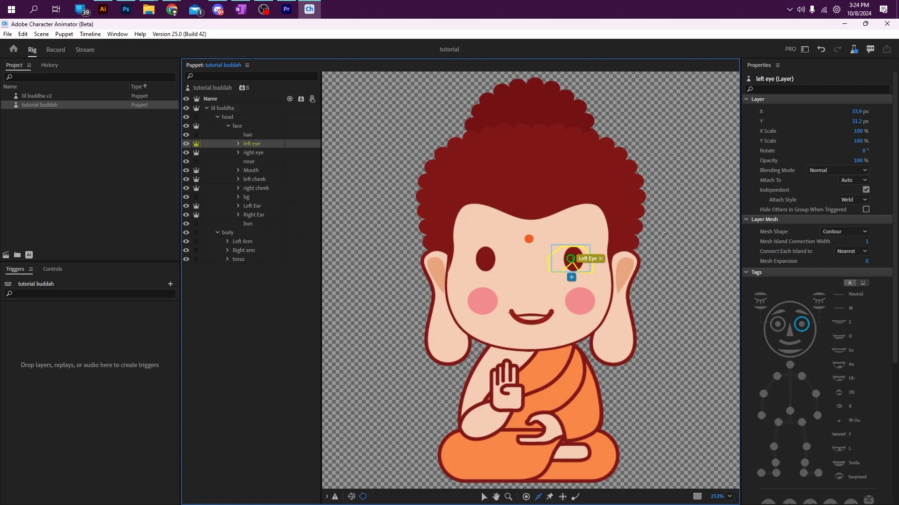
click(238, 144)
click(265, 154)
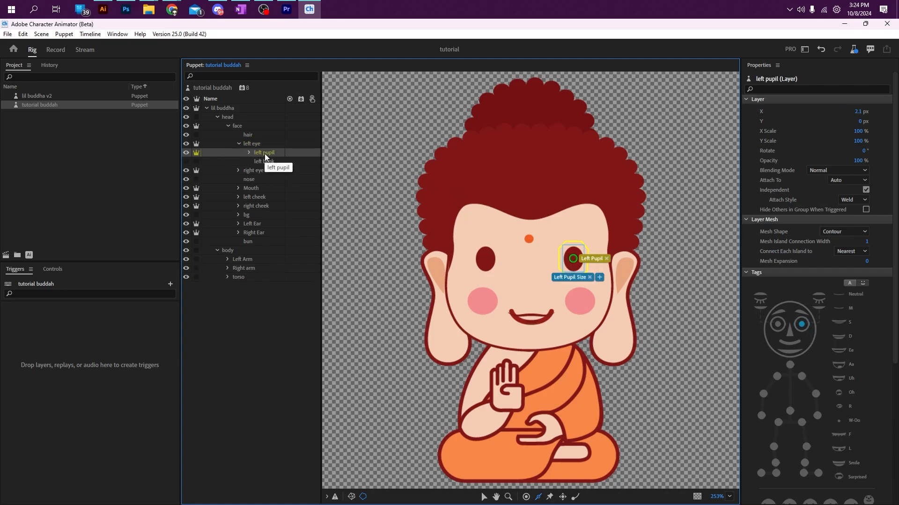
click(264, 162)
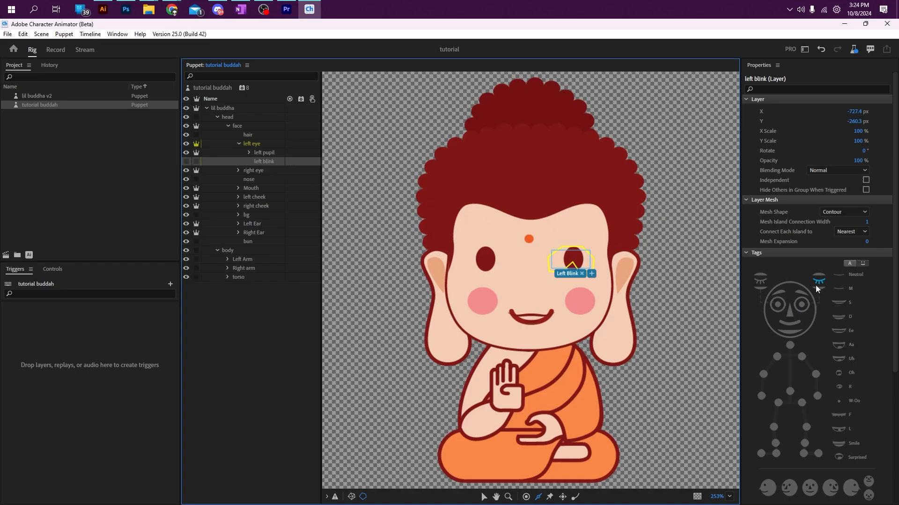
click(239, 144)
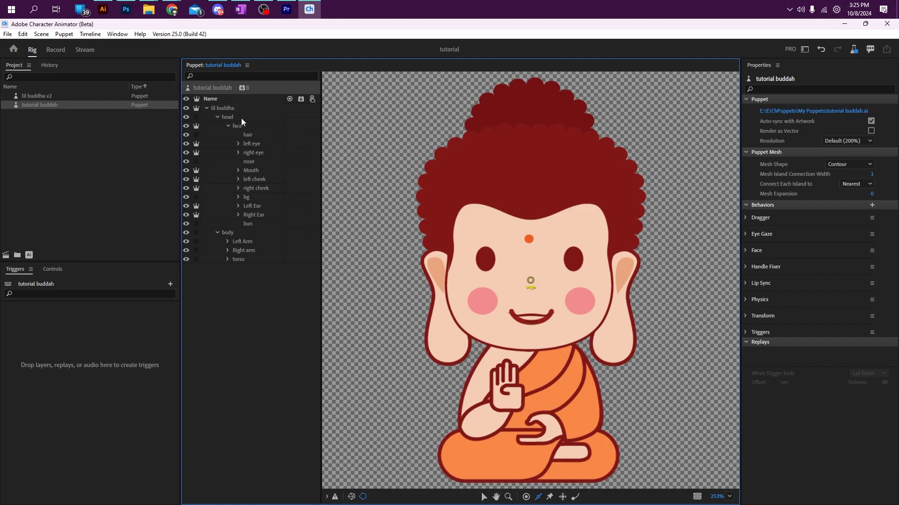
- Move the origin handles of the head and face layers down to the chin, where the head meets the neck
click(240, 118)
drag(531, 221, 531, 347)
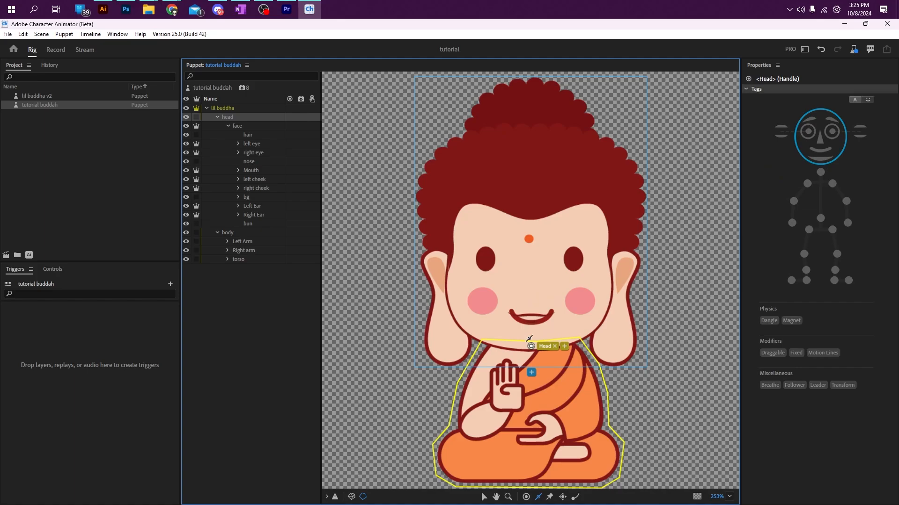
click(244, 125)
drag(532, 243, 531, 352)
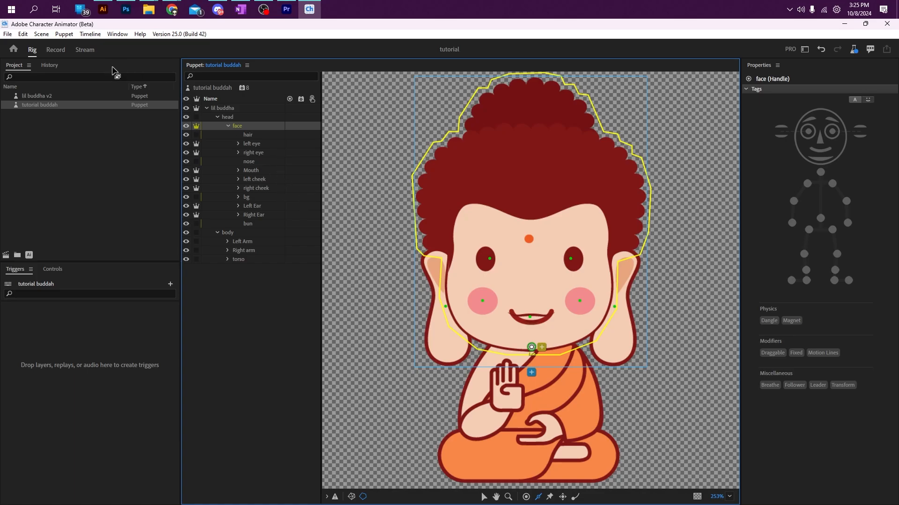
- Create trigger swap sets from the Right arm and Left Arm groups of the body
click(227, 241)
click(246, 294)
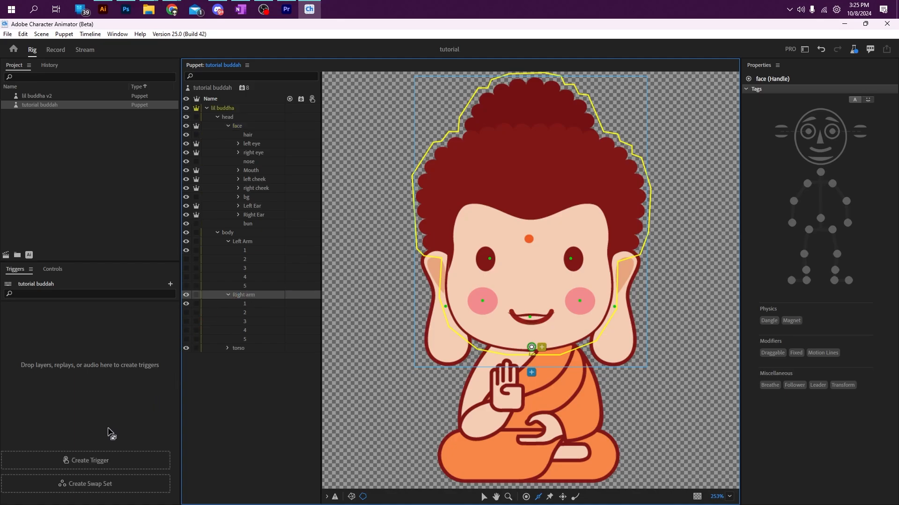
click(99, 485)
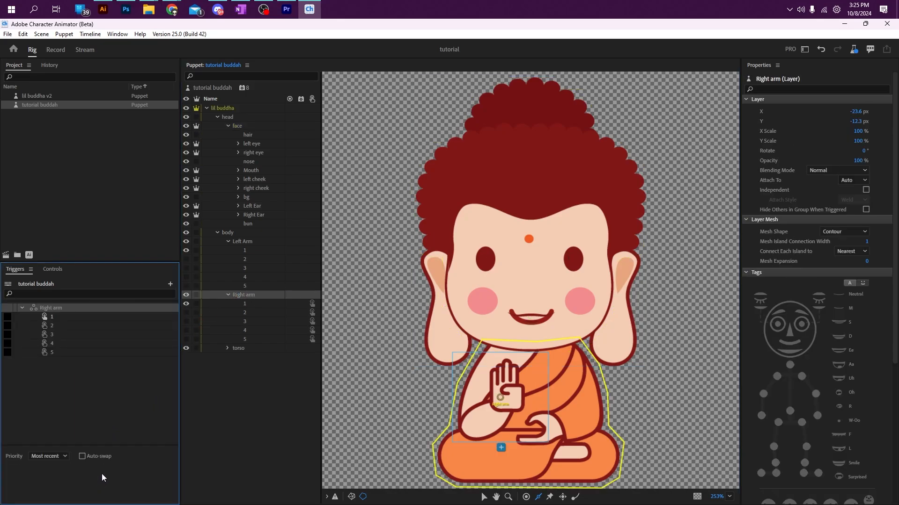
click(241, 242)
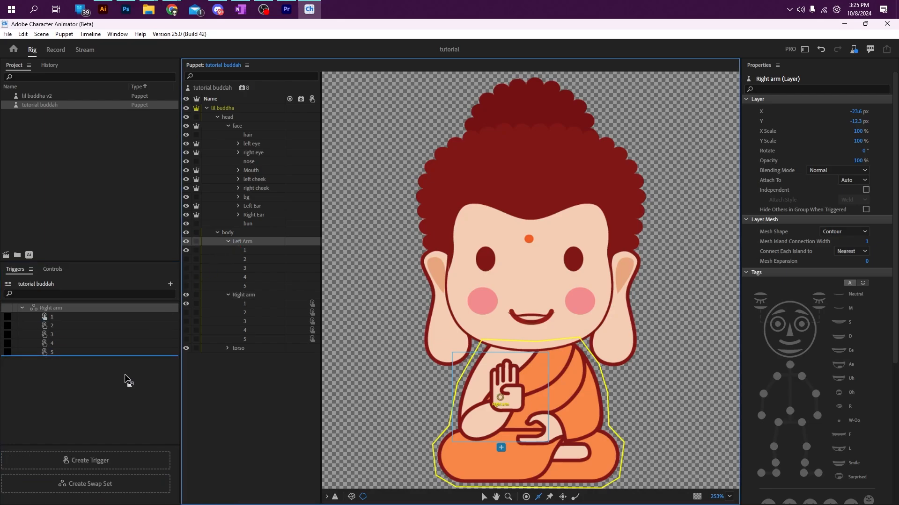
click(91, 483)
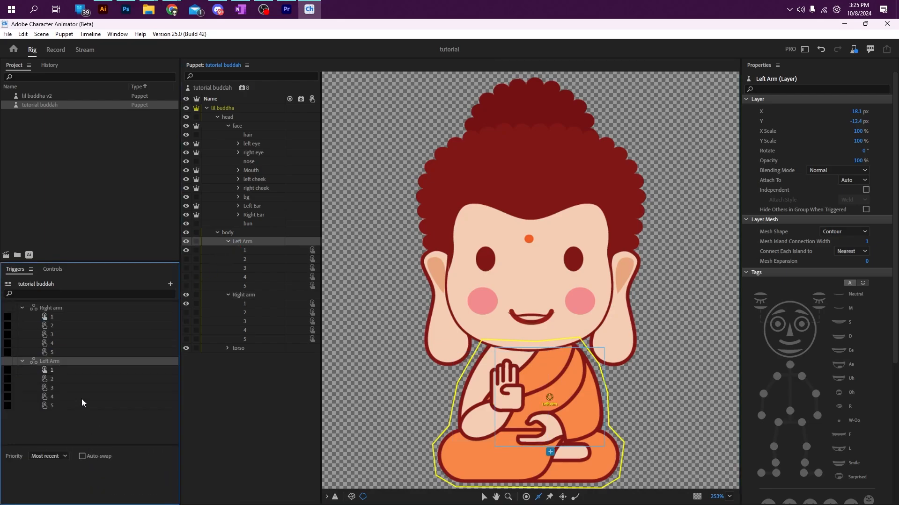
- Check that trigger 1 is the default in both arm swap sets and turn on Latch for triggers 2 to 5 of each
click(53, 372)
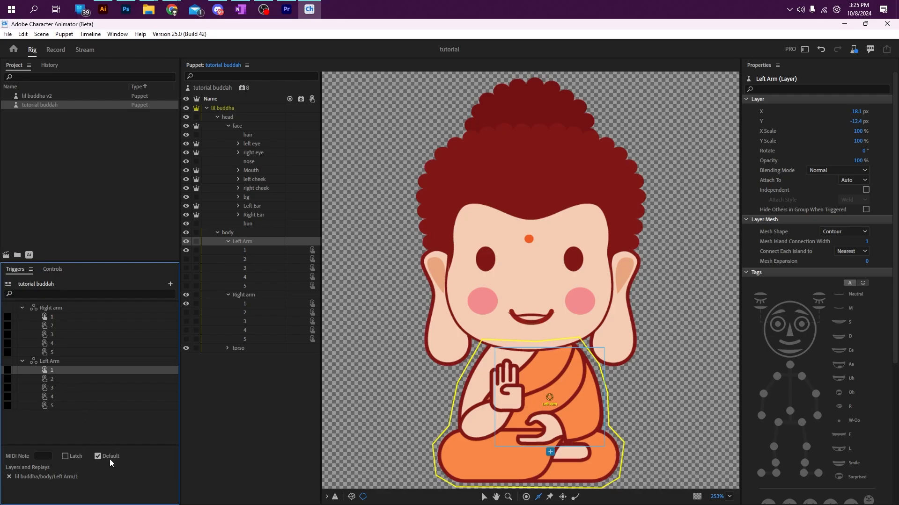
click(55, 316)
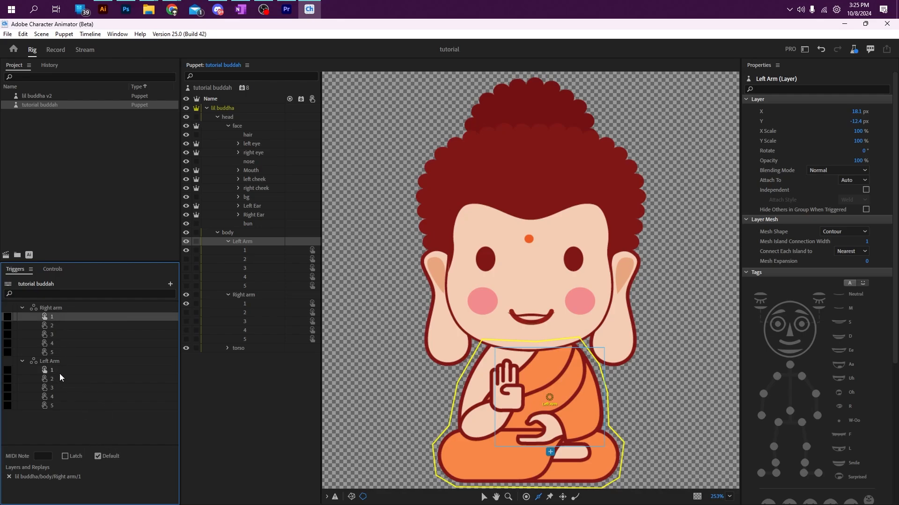
key(Escape)
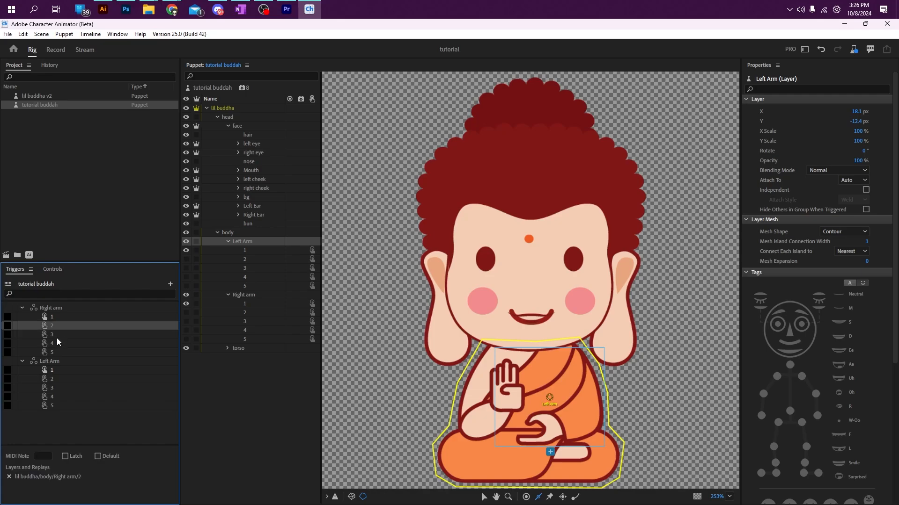
shift+click(55, 353)
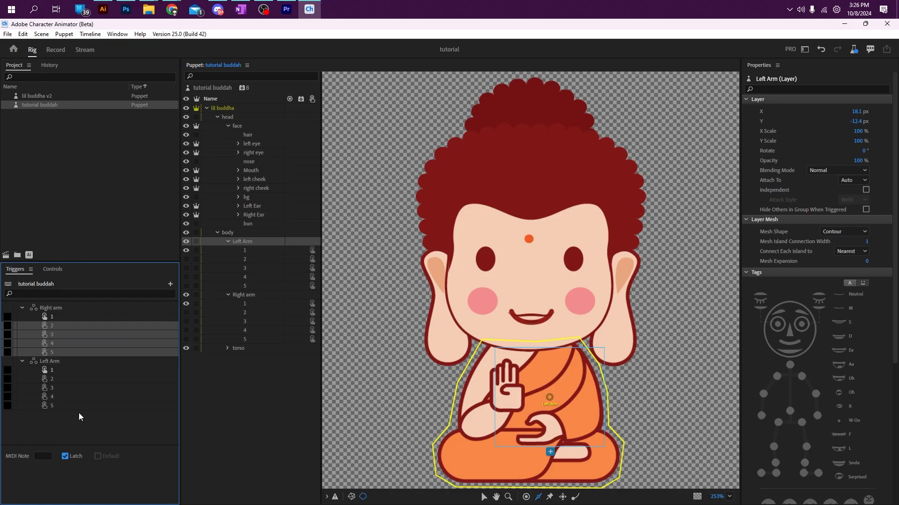
click(58, 378)
shift+click(53, 405)
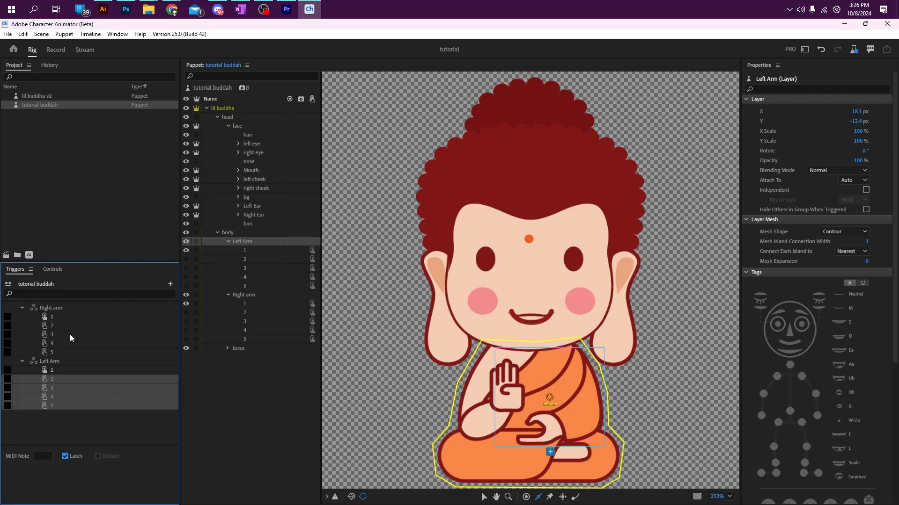
- Assign the keys Q, W, E and R to triggers 2 to 5 of the Right arm swap set
click(7, 325)
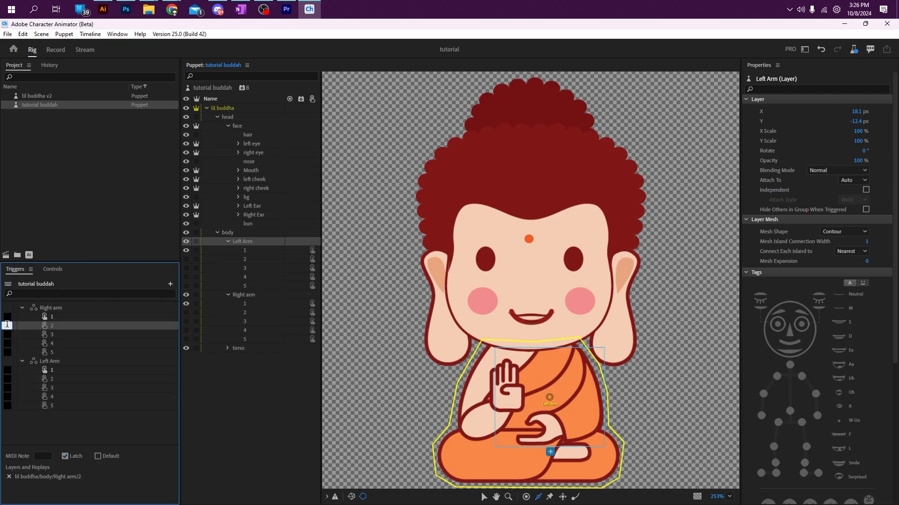
text(q)
click(7, 335)
text(w)
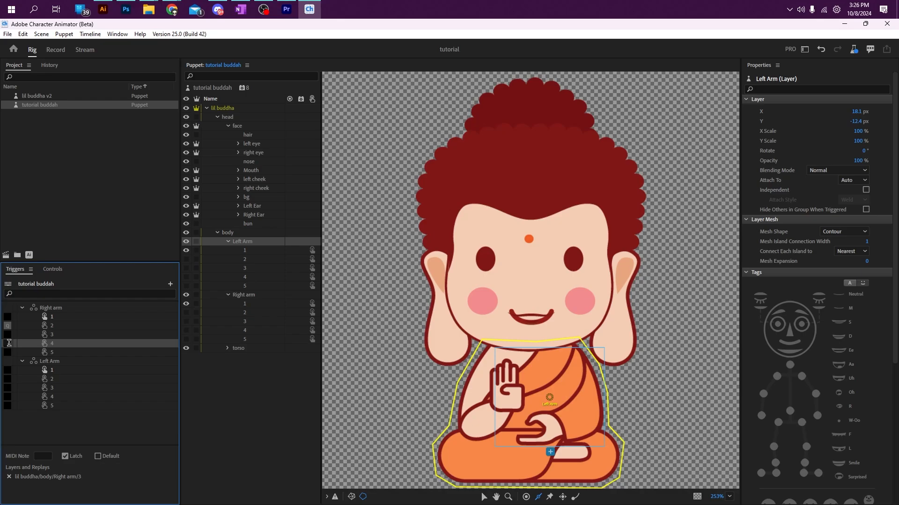
click(8, 343)
text(e)
click(7, 352)
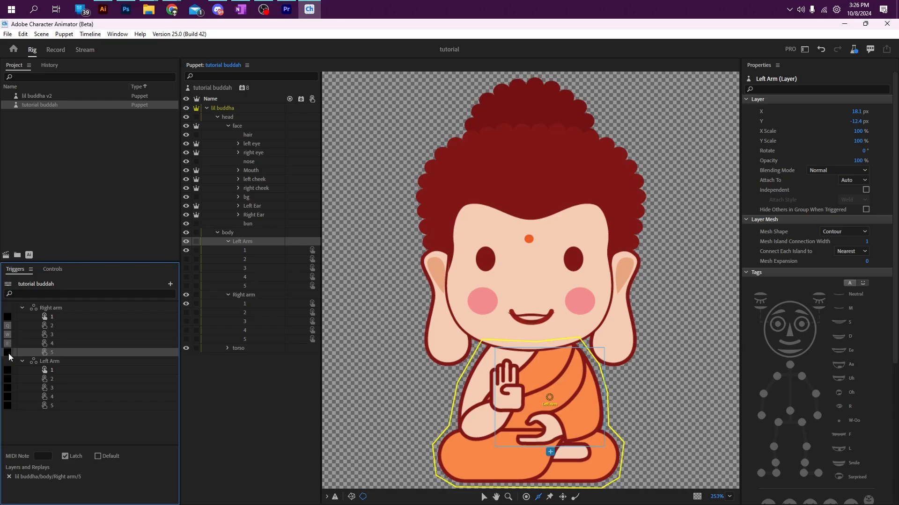
text(r)
- Assign the keys A, S, D and F to triggers 2 to 5 of the Left Arm swap set
click(7, 379)
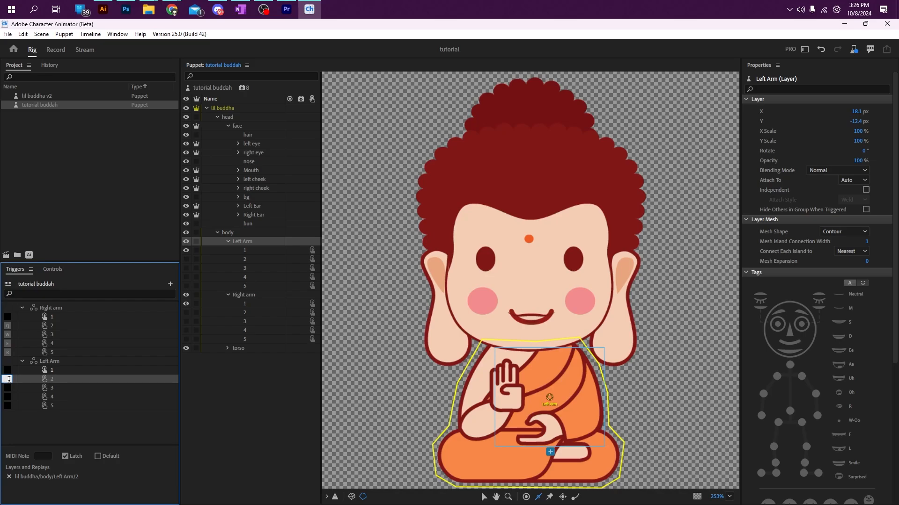
text(a)
click(8, 387)
text(s)
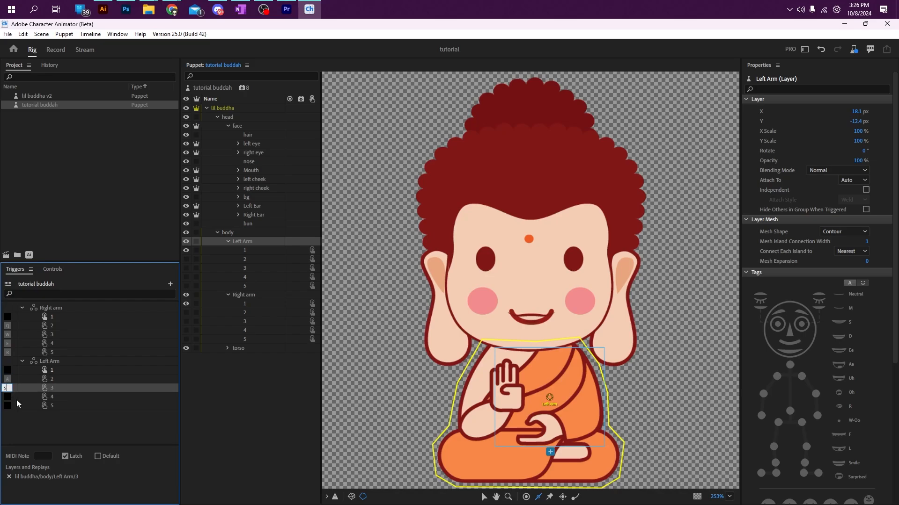
click(8, 397)
text(d)
click(8, 406)
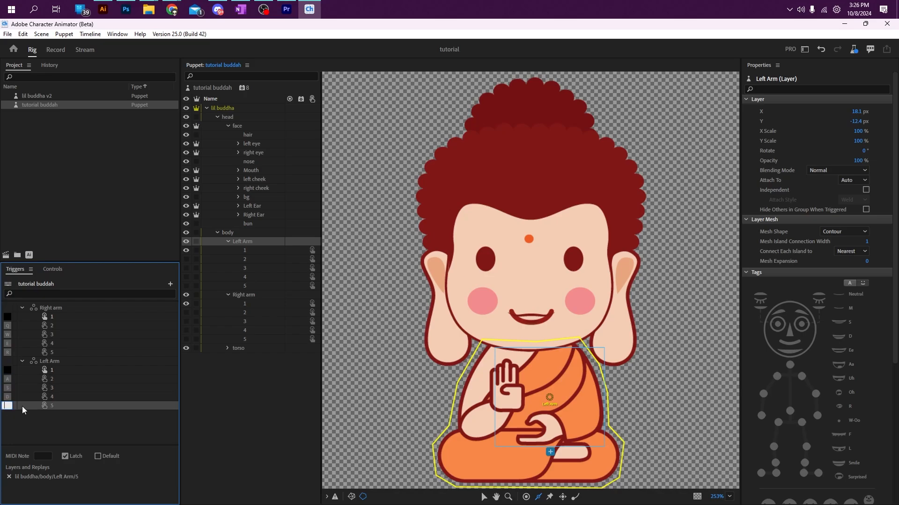
text(f)
click(37, 428)
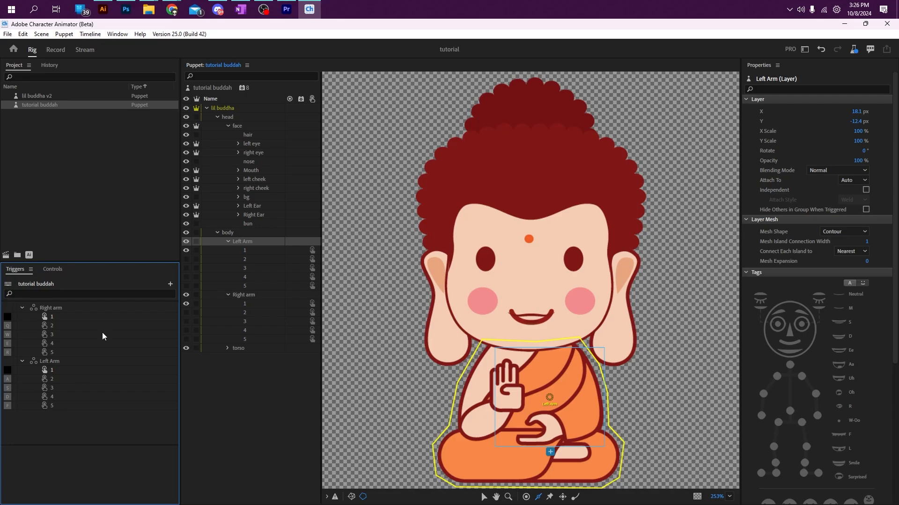
- Create a scene from the tutorial buddah puppet and raise the Face behavior's Head Position Strength to 847%
click(6, 256)
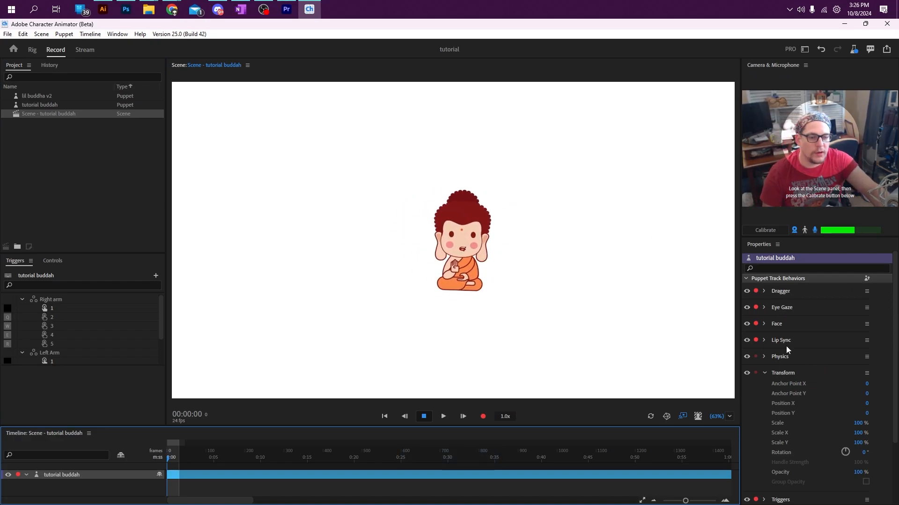
click(764, 323)
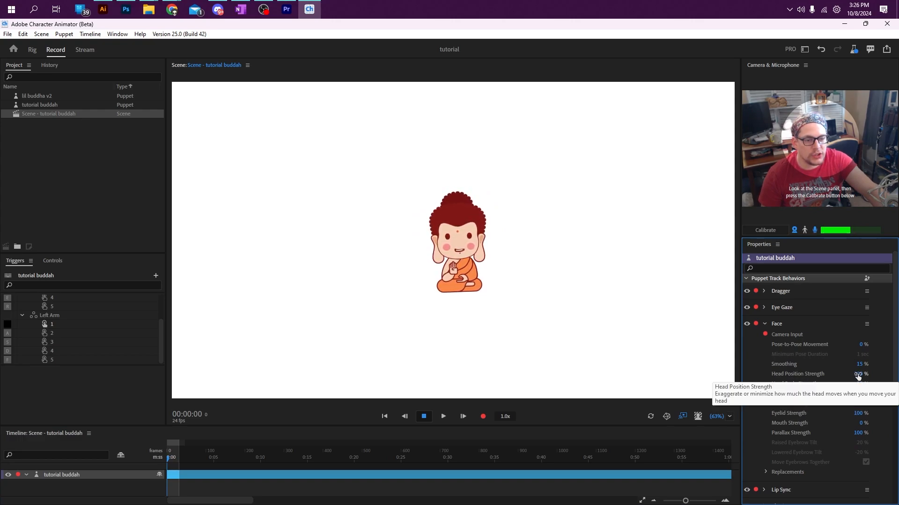
drag(858, 374, 887, 374)
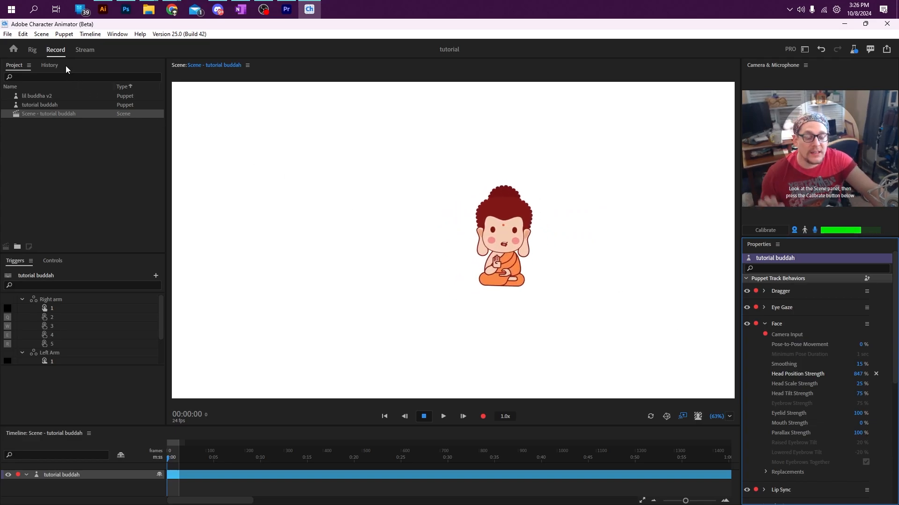
- Return to rigging, draw a horizontal stick across the crossed legs on the lil buddha layer and tag it Fixed
click(35, 50)
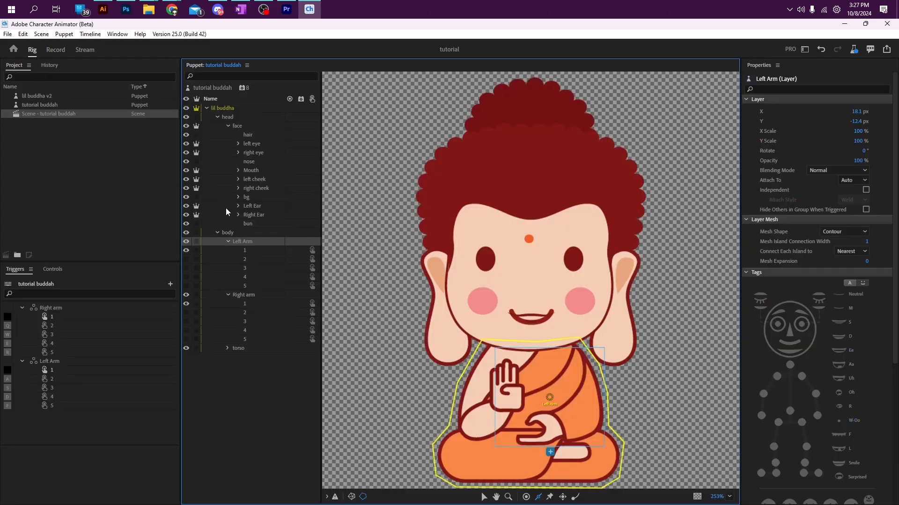
click(244, 110)
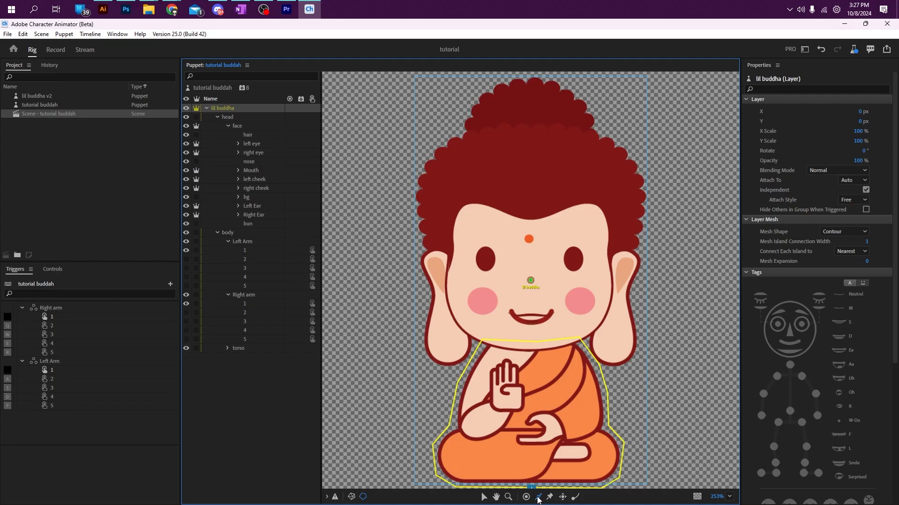
drag(451, 469, 611, 468)
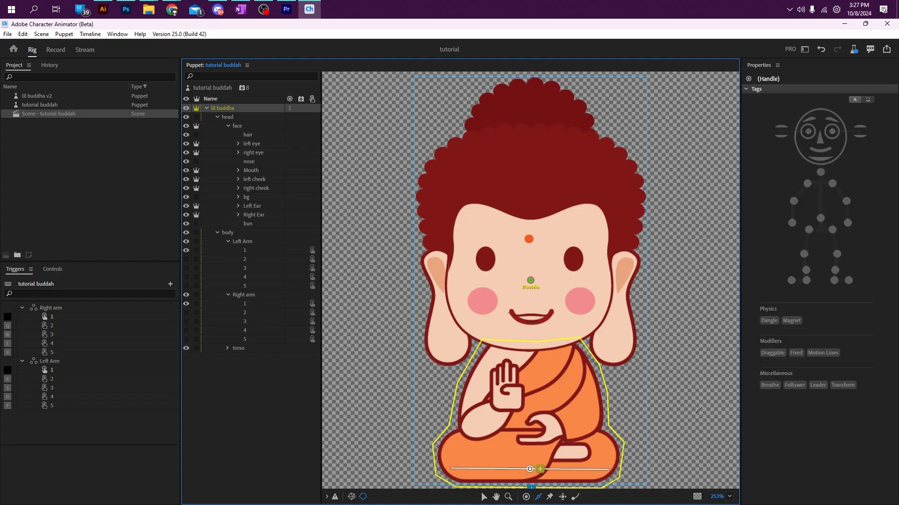
click(796, 353)
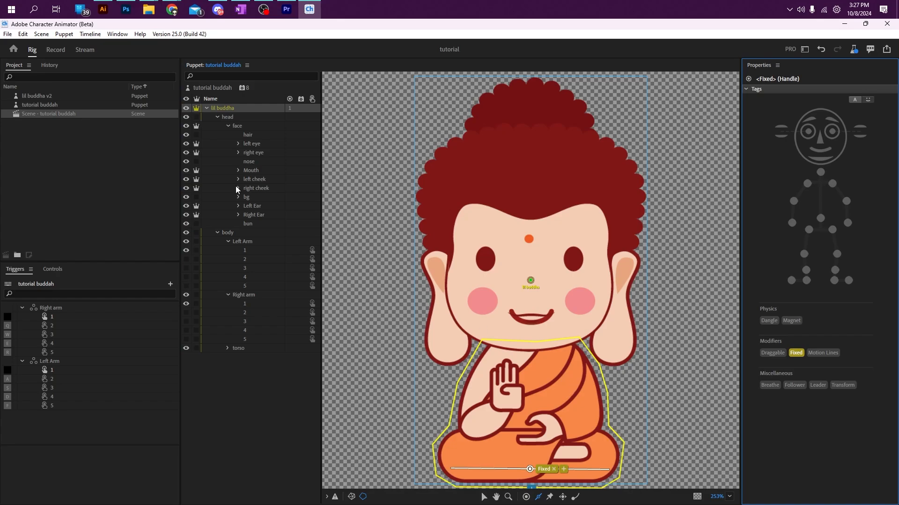
- Go back to the recording scene and reset the Face behavior's Head Position Strength to its default of 100%
click(53, 51)
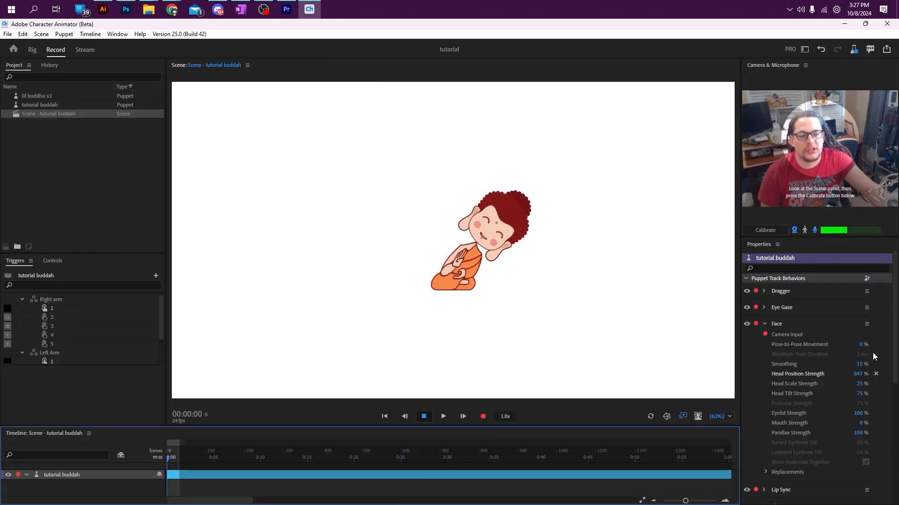
click(876, 374)
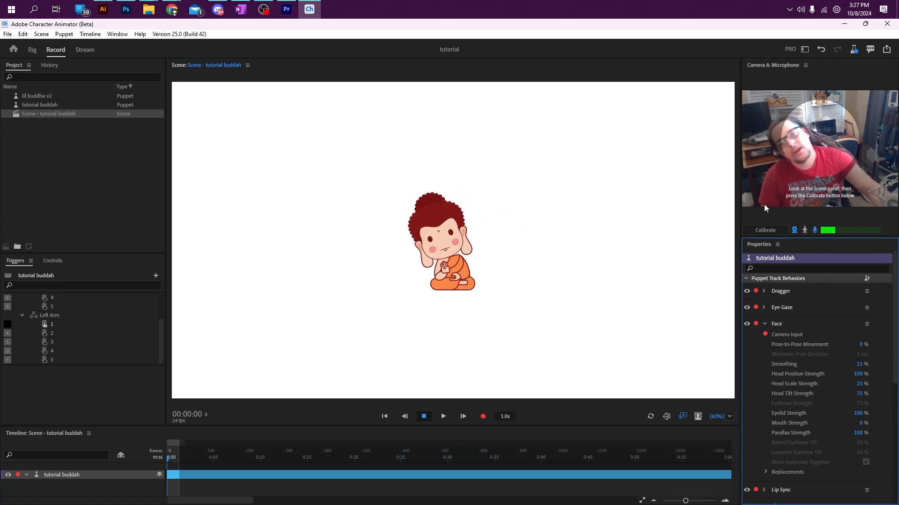